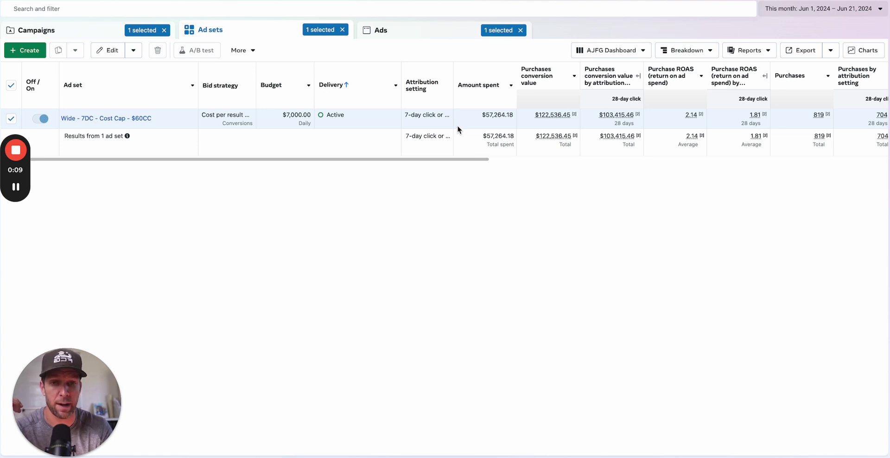
- Switch the reporting period to last month, May 1–31, 2024
scroll(454, 156, right, 3)
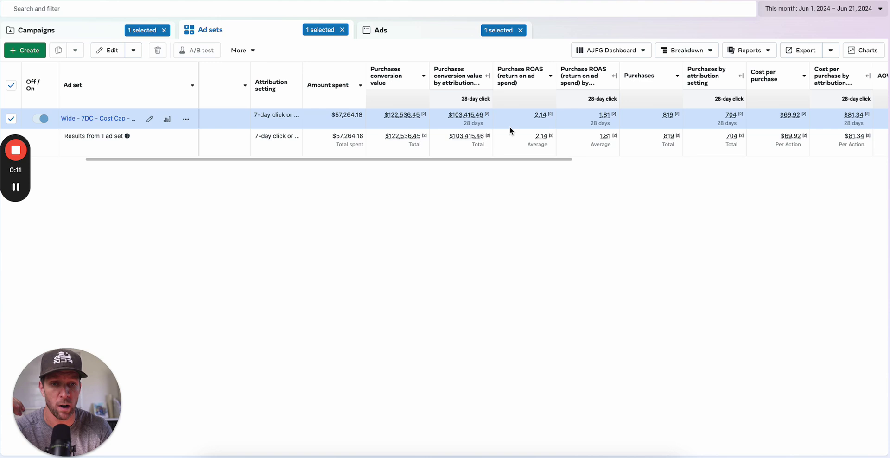
scroll(510, 130, right, 6)
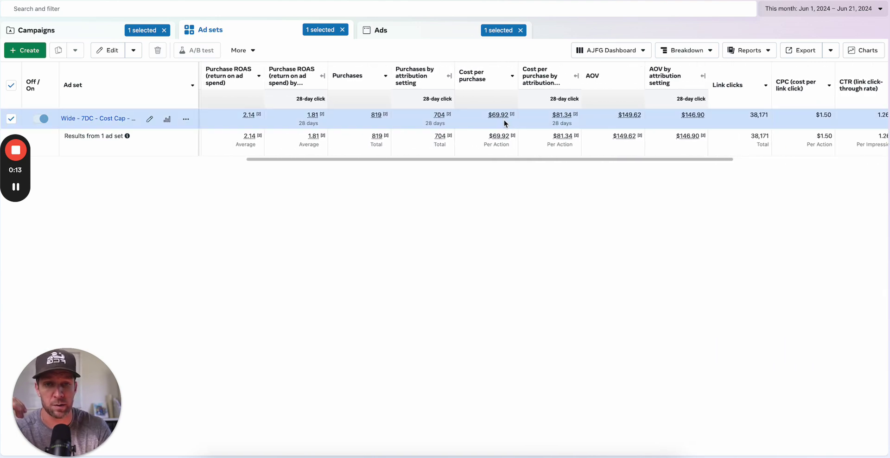
mouse_move(500, 115)
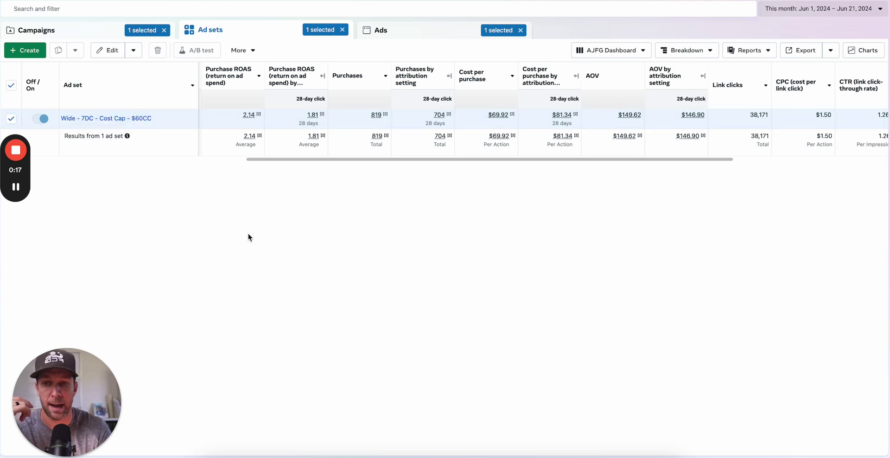
scroll(667, 118, left, 10)
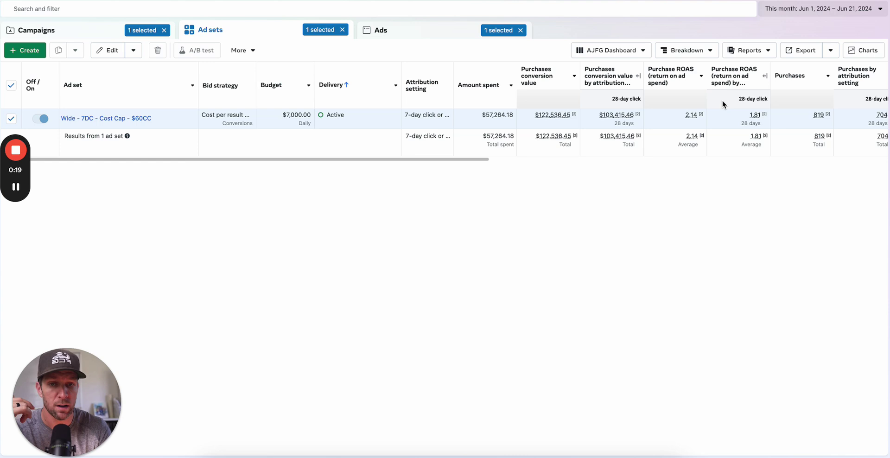
click(864, 12)
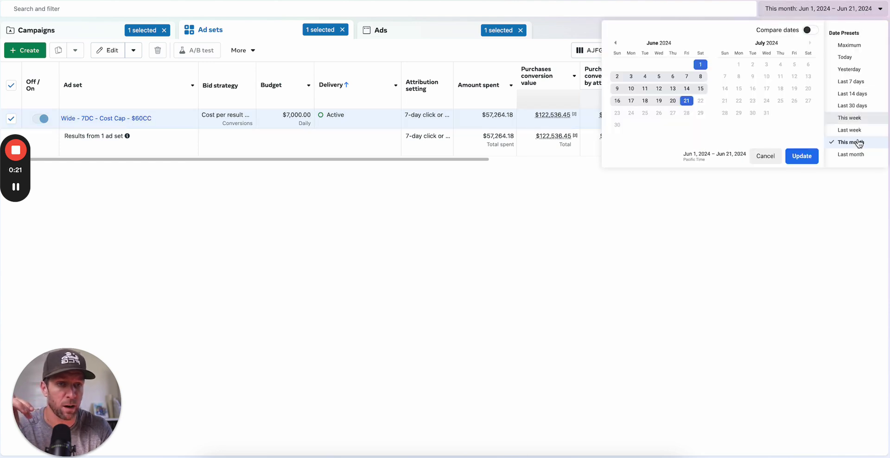
click(856, 159)
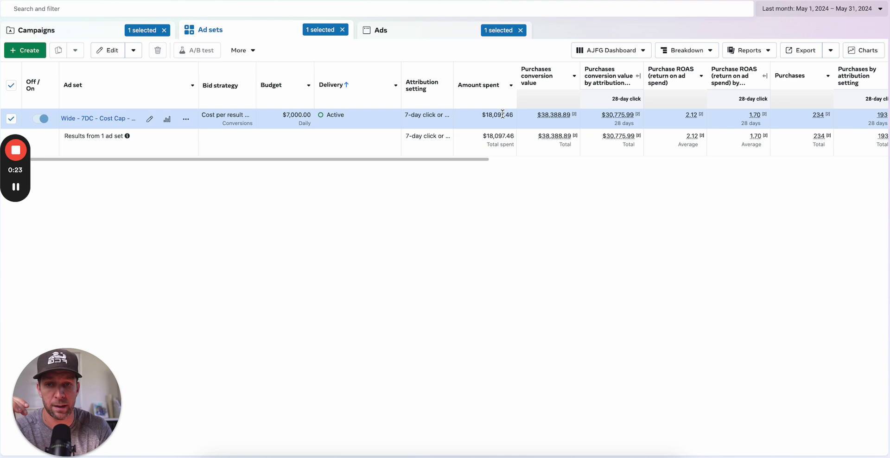
- Apply a custom June 8 – June 20, 2024 range and view the ad set's bid change history
scroll(504, 118, right, 8)
scroll(503, 117, right, 1)
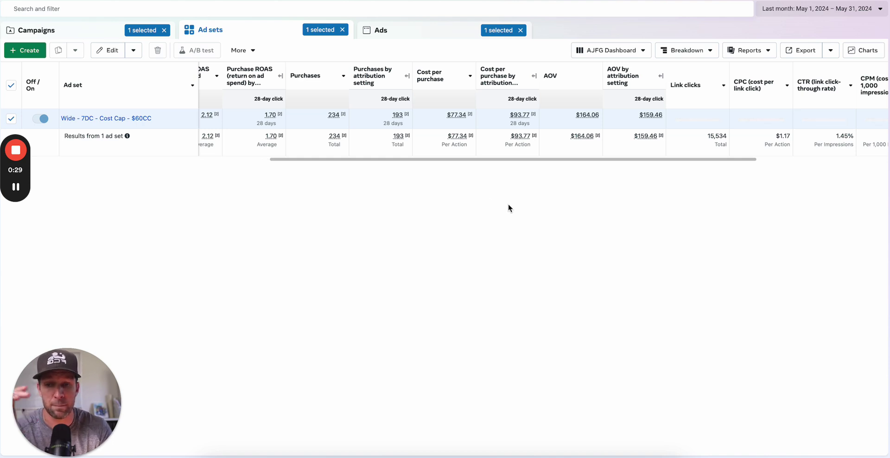
click(798, 9)
click(808, 76)
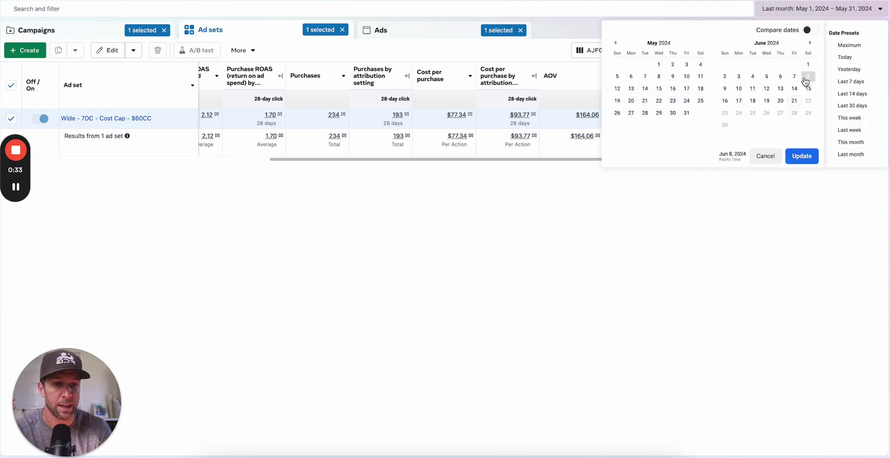
click(780, 101)
click(803, 151)
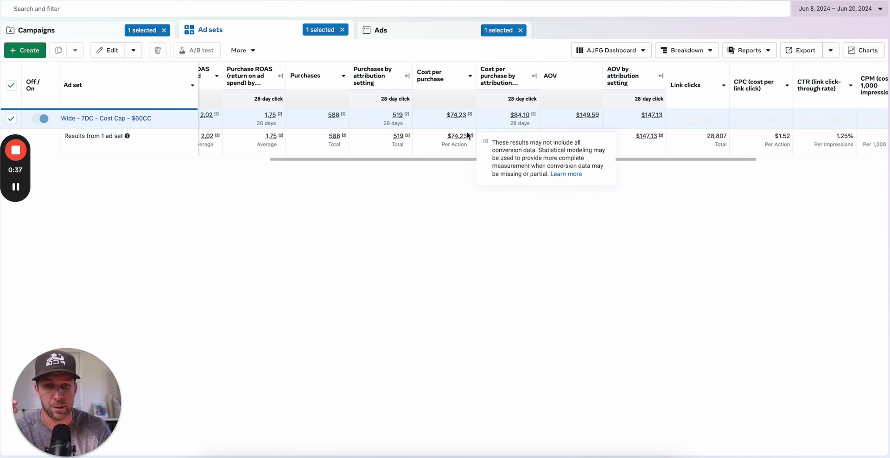
mouse_move(454, 118)
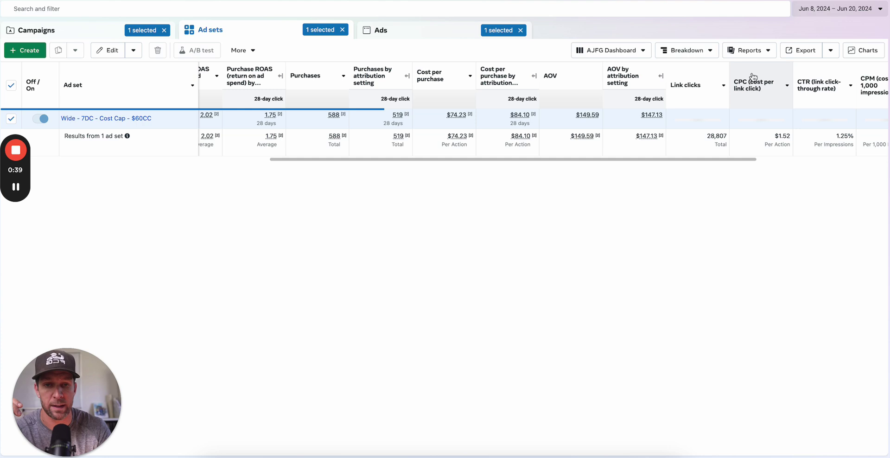
click(834, 19)
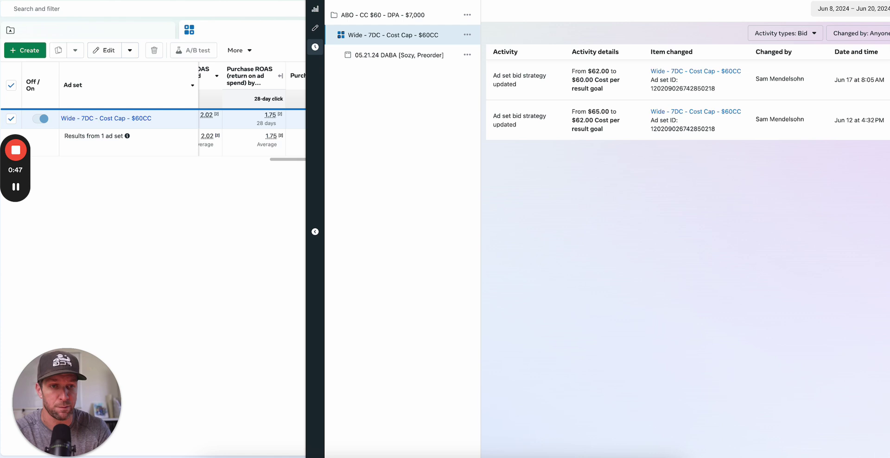
- Apply a custom June 1 – June 7, 2024 range, then check and close the bid change history
click(315, 47)
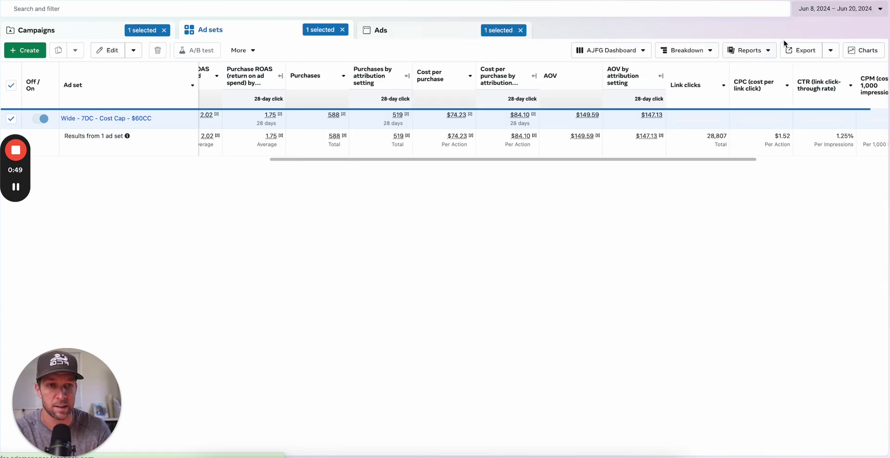
click(853, 9)
click(700, 64)
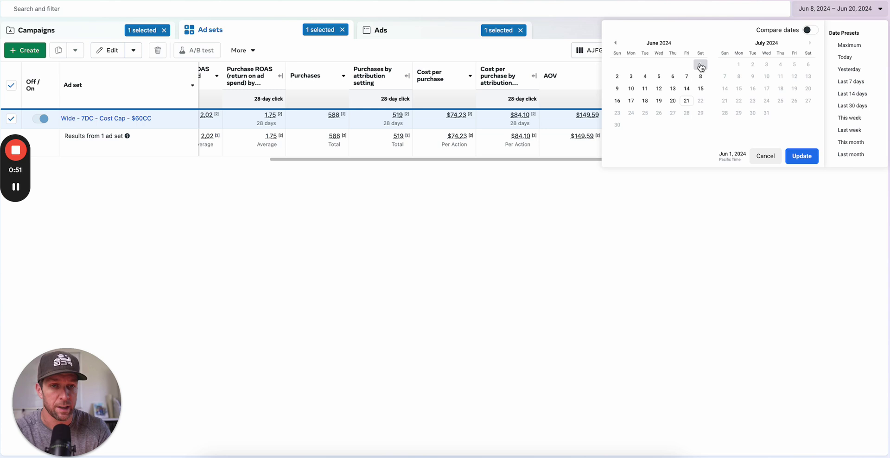
click(686, 76)
click(801, 158)
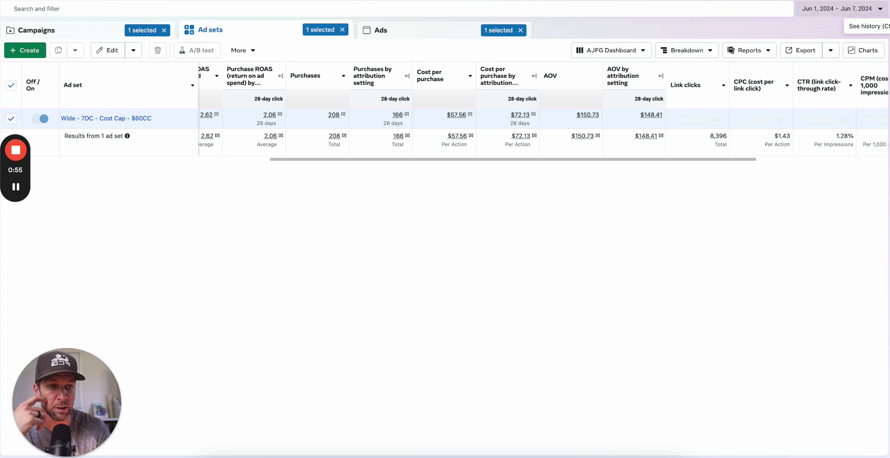
click(879, 30)
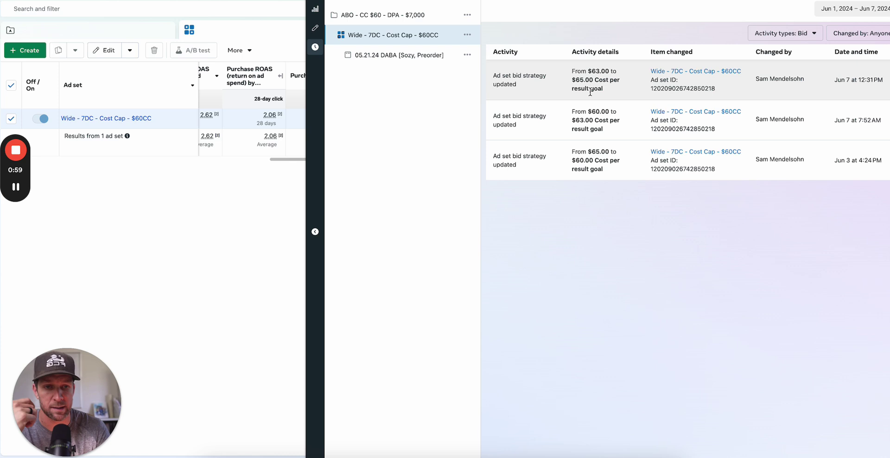
click(315, 47)
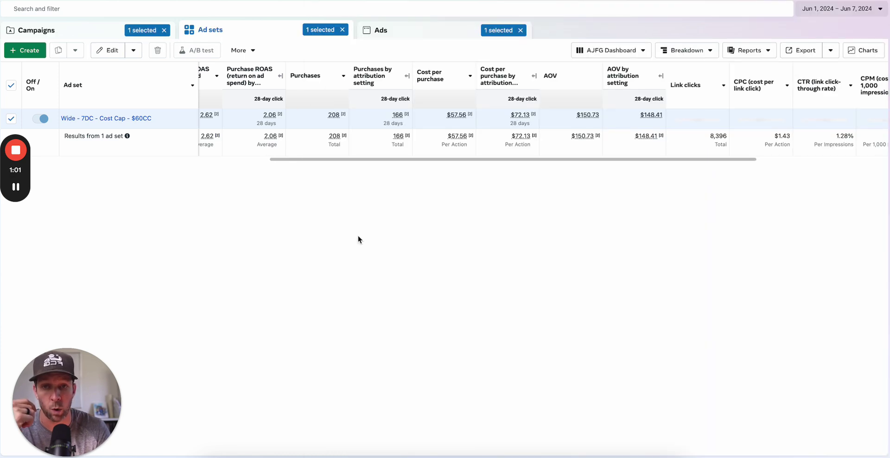
- Switch results to the Last 14 days preset, Jun 7 – Jun 20, 2024
click(869, 15)
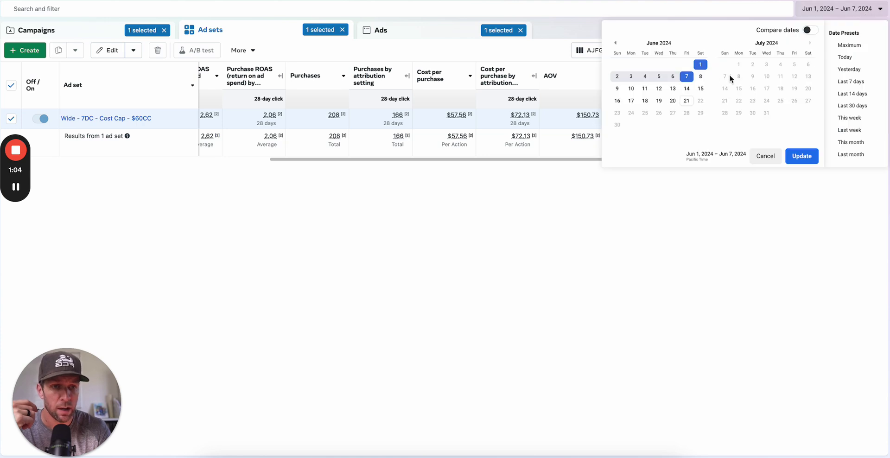
click(866, 94)
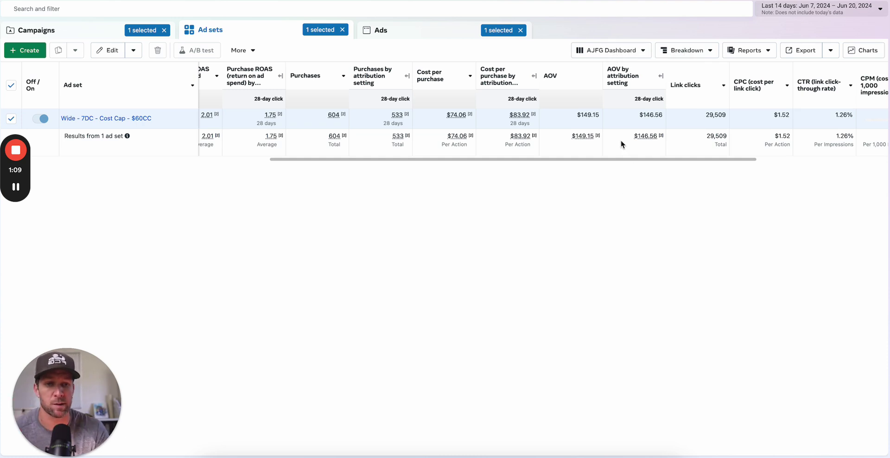
scroll(621, 143, left, 10)
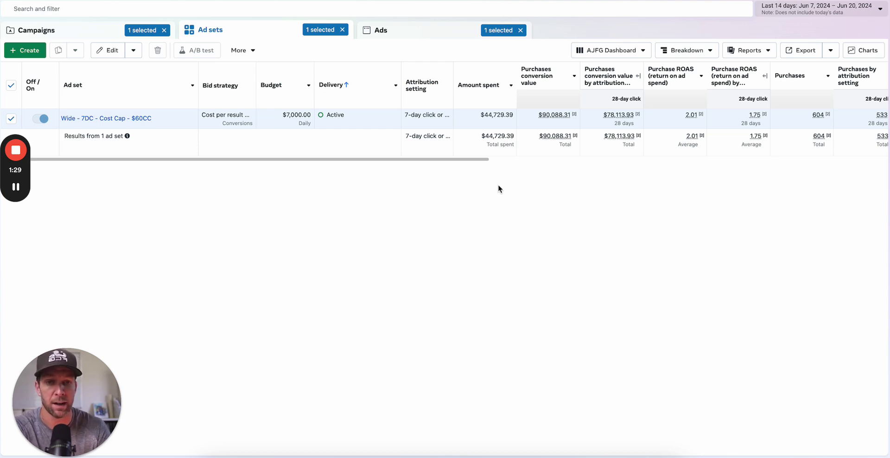
scroll(522, 120, right, 6)
scroll(523, 121, right, 5)
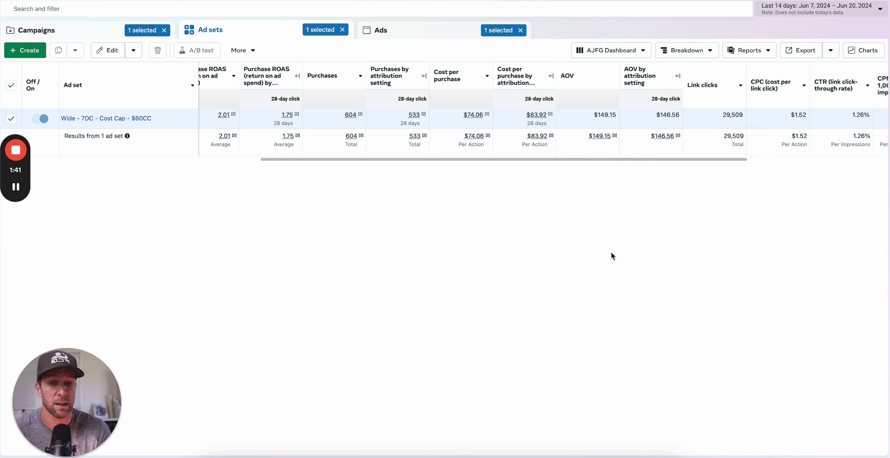
scroll(712, 133, left, 10)
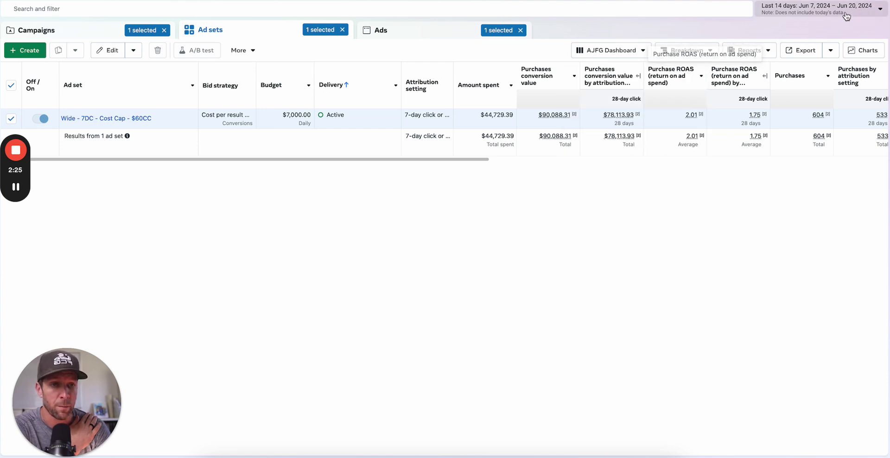
- Use the Last 30 days preset (May 22 – Jun 20) and add a Delivery breakdown by Product ID
click(846, 16)
click(847, 105)
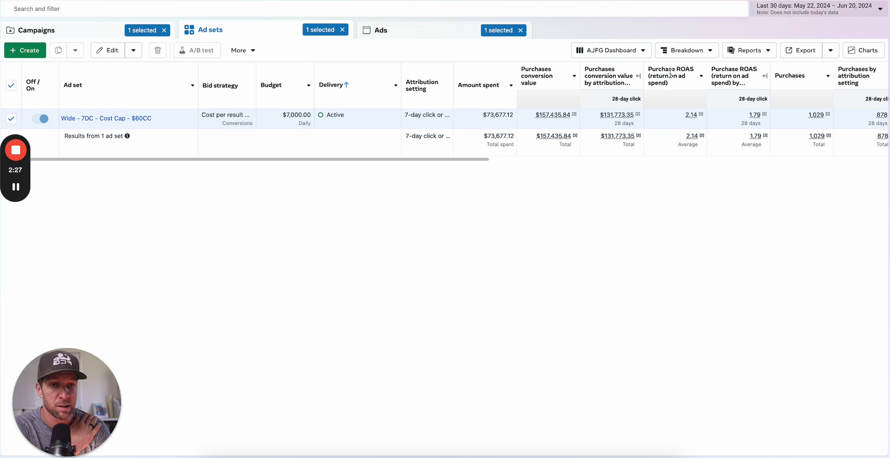
click(668, 51)
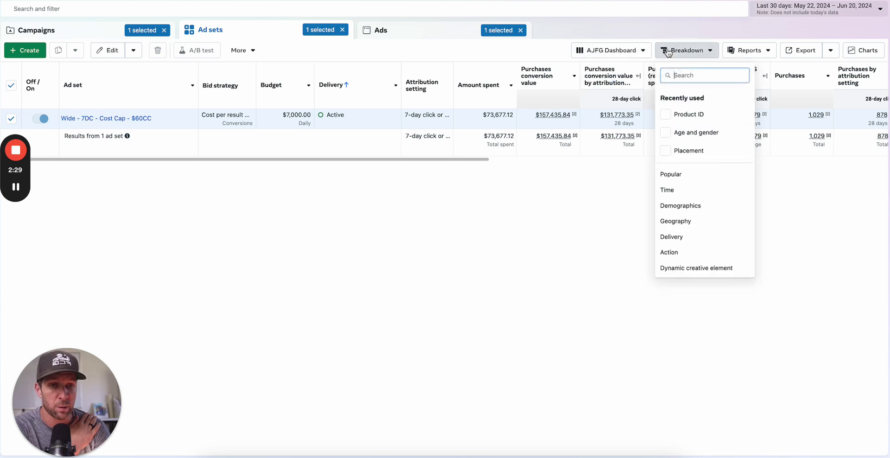
mouse_move(673, 252)
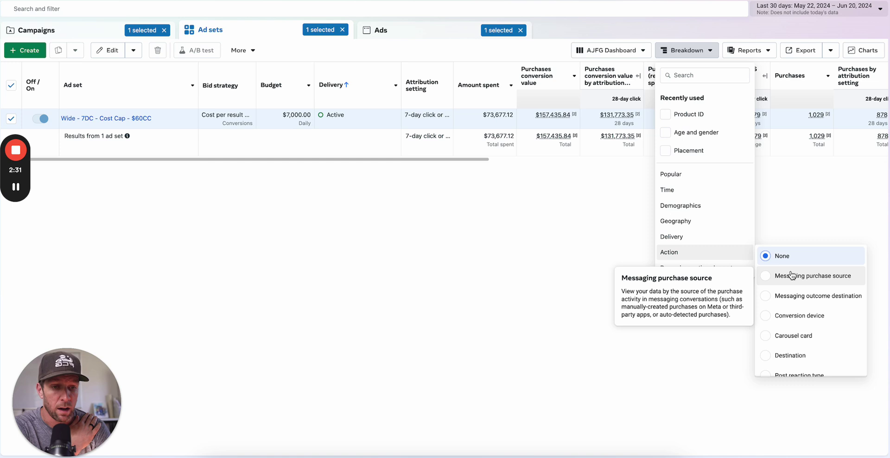
scroll(791, 276, down, 3)
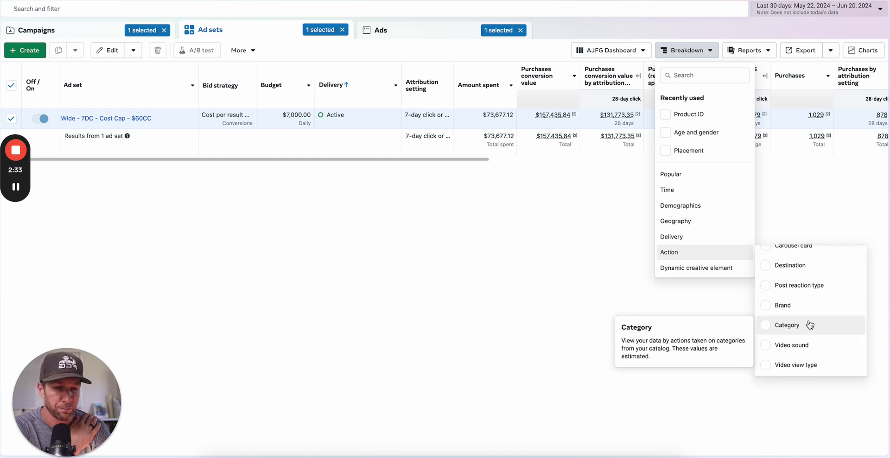
mouse_move(709, 238)
scroll(799, 321, down, 1)
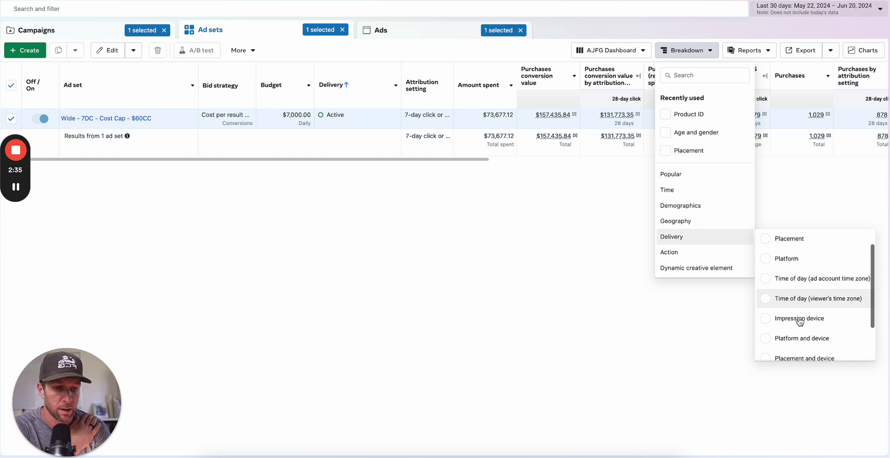
scroll(800, 324, down, 2)
click(790, 349)
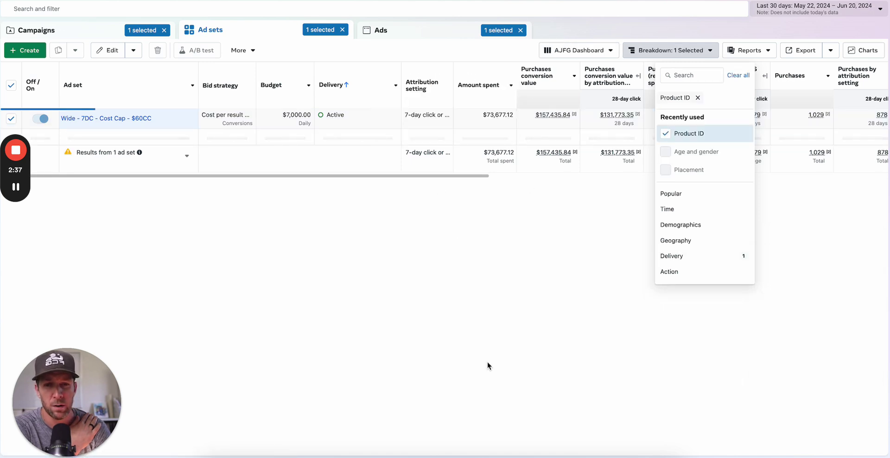
- Sort product rows by Amount spent, highest first, and inspect the top $4,380.67 spend
click(479, 88)
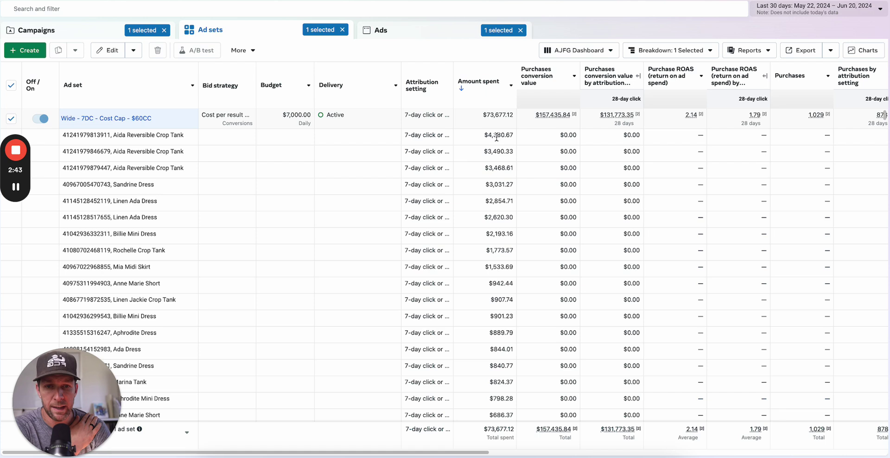
double_click(497, 135)
click(496, 137)
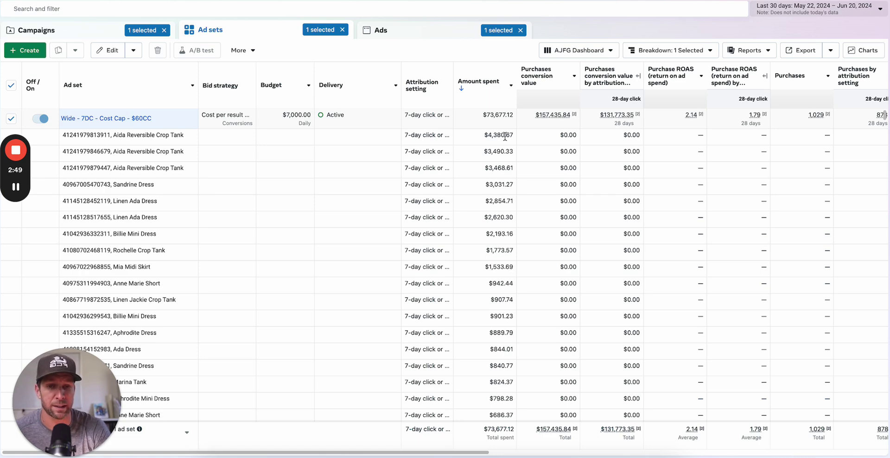
scroll(497, 142, down, 1)
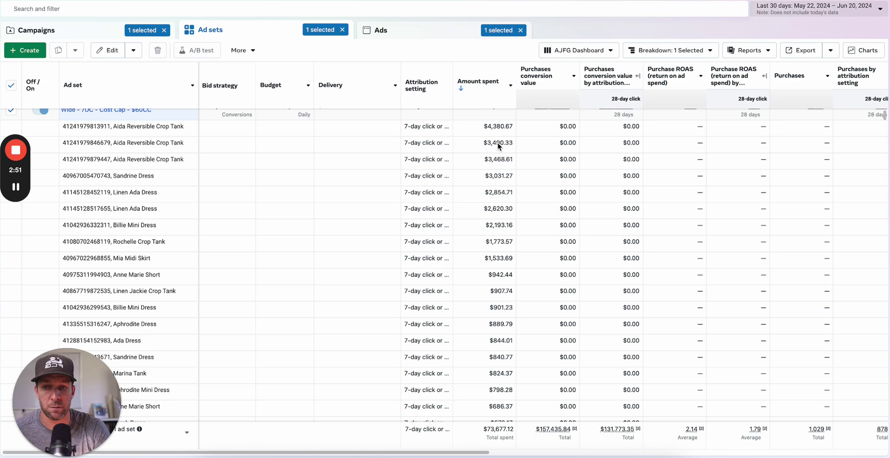
scroll(497, 143, up, 1)
- Pick Last 7 days, try a custom June 1–4 range, then return to Last 7 days (Jun 14–20)
click(771, 19)
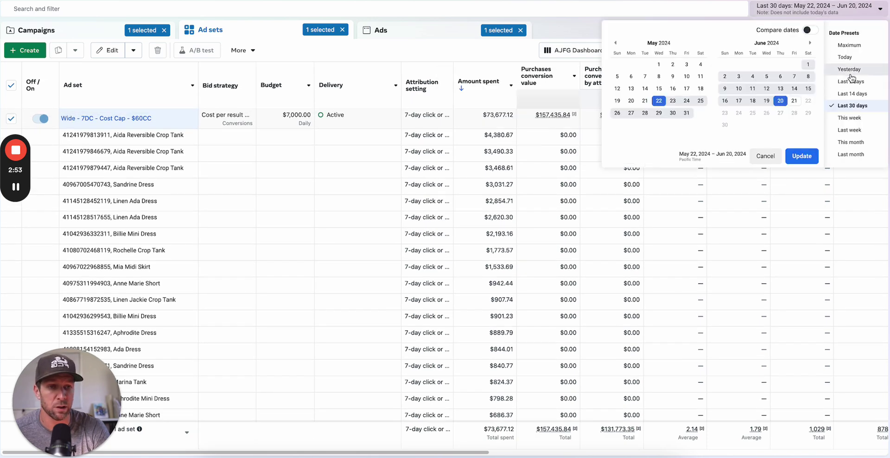
click(836, 82)
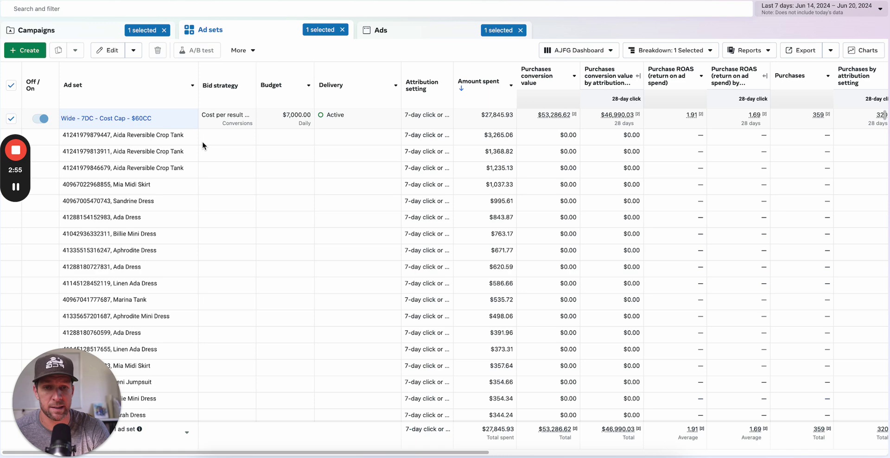
click(843, 15)
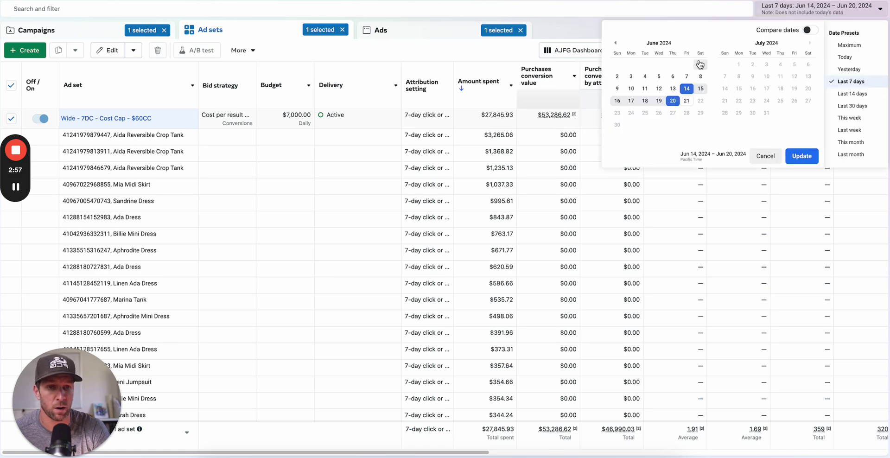
click(700, 64)
click(645, 76)
click(801, 155)
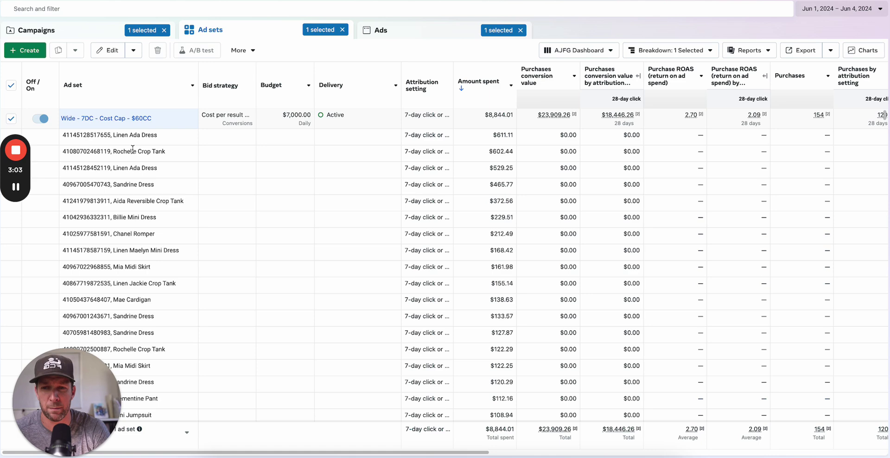
click(818, 11)
click(839, 84)
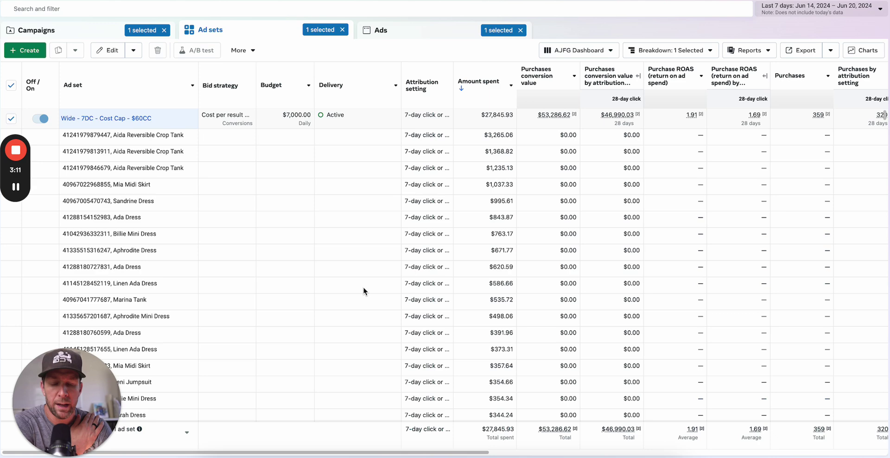
mouse_move(597, 158)
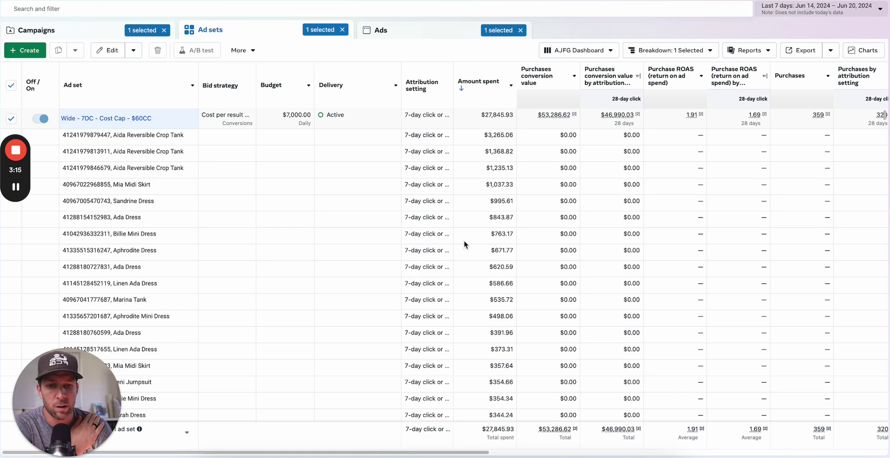
scroll(464, 242, down, 15)
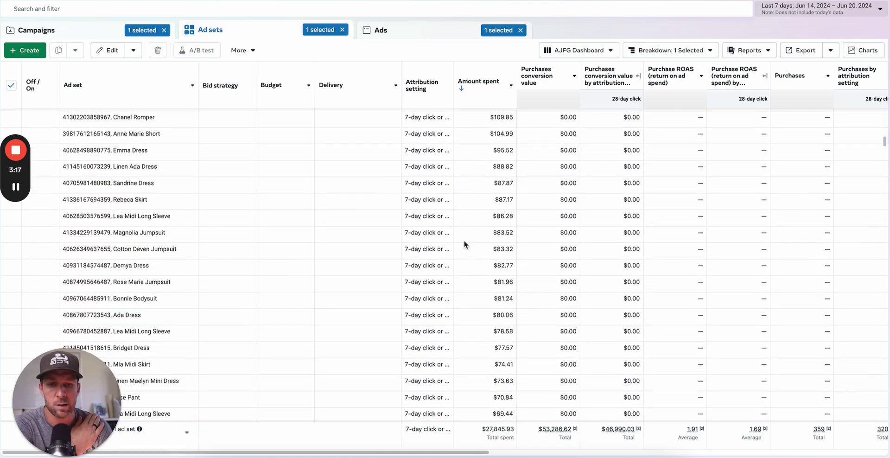
scroll(464, 242, down, 7)
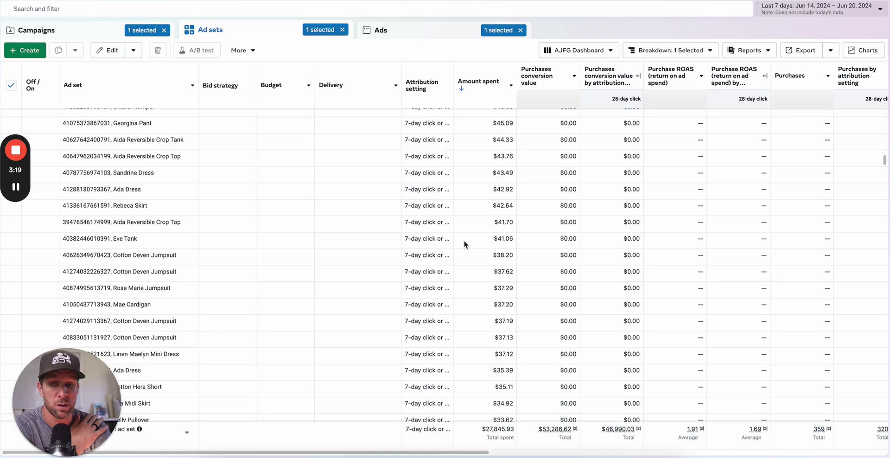
scroll(464, 244, down, 5)
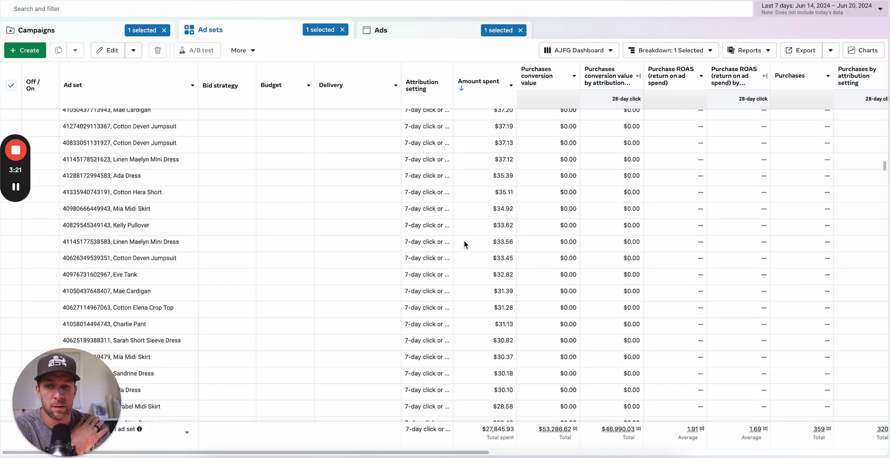
scroll(462, 310, up, 10)
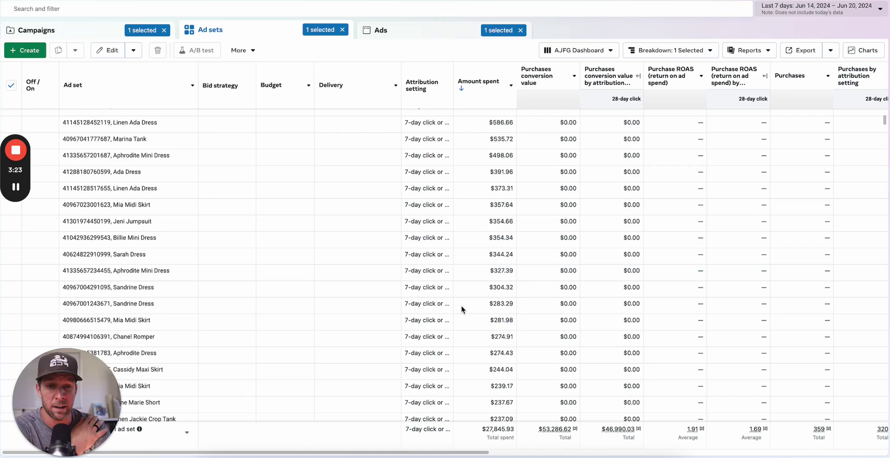
scroll(462, 309, up, 5)
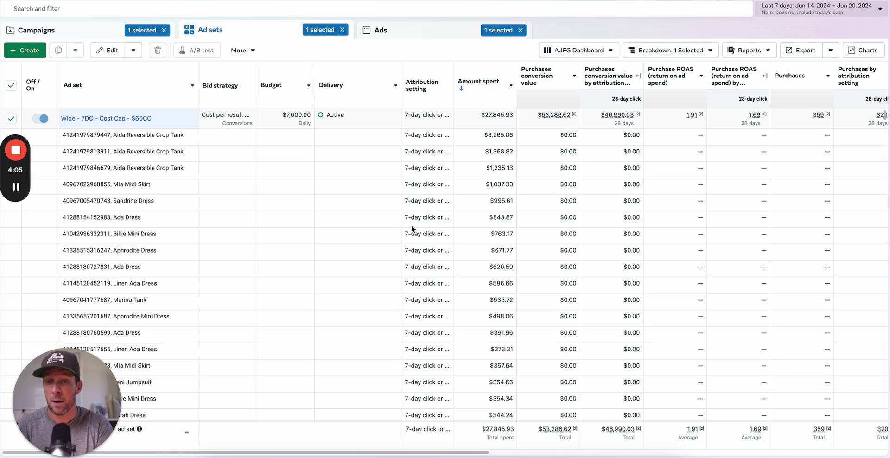
scroll(411, 228, down, 1)
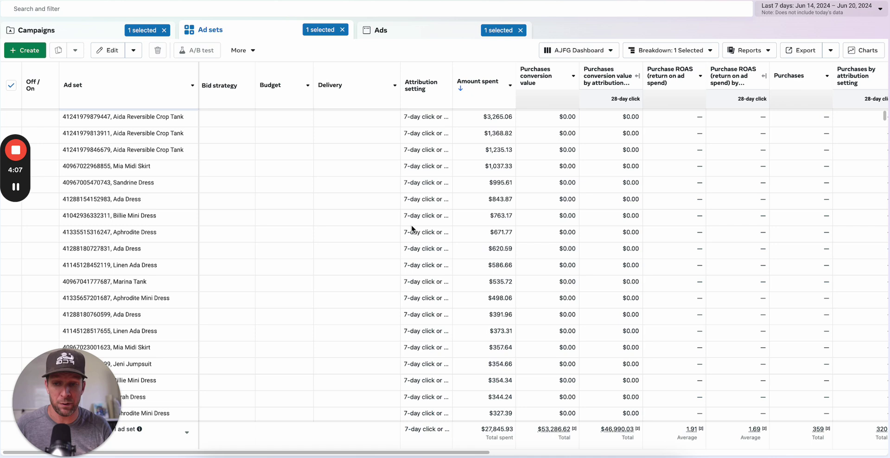